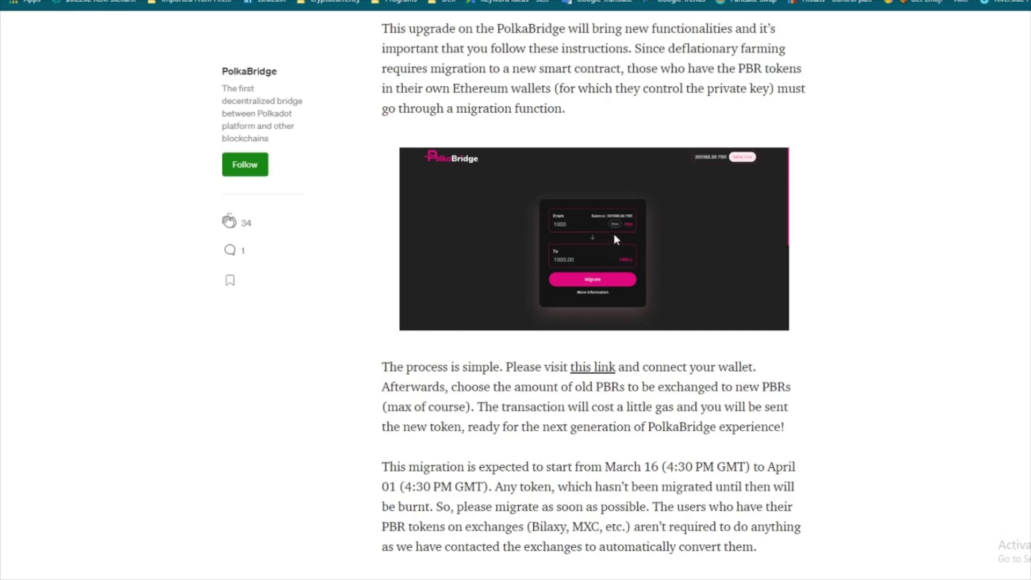
# Read the article's PBR token migration instructions, including the migration period and the guidance for tokens held on exchanges
pyautogui.scroll(-3, 576, 304)
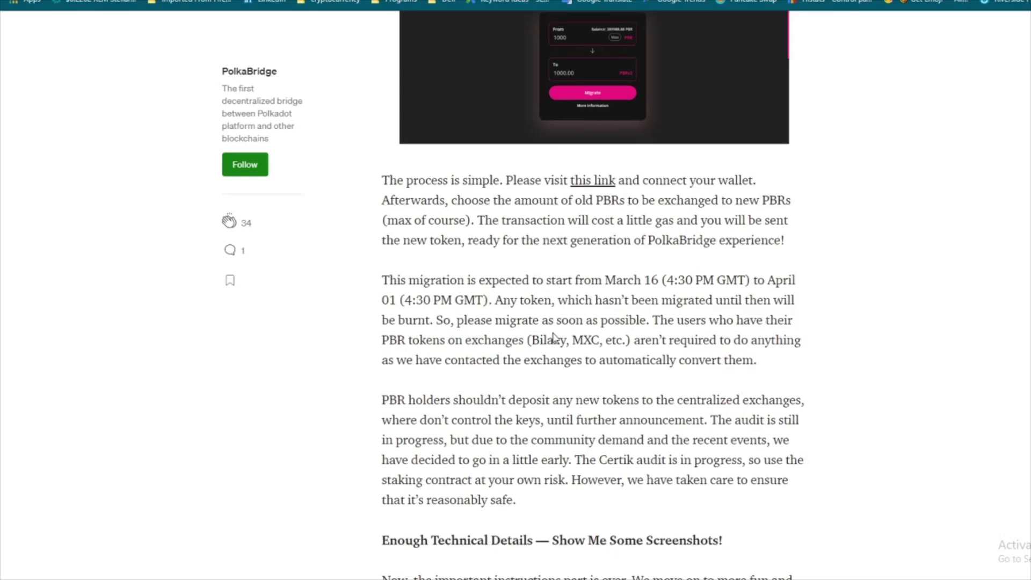
pyautogui.scroll(2, 566, 322)
pyautogui.scroll(-2, 569, 323)
pyautogui.scroll(-6, 568, 322)
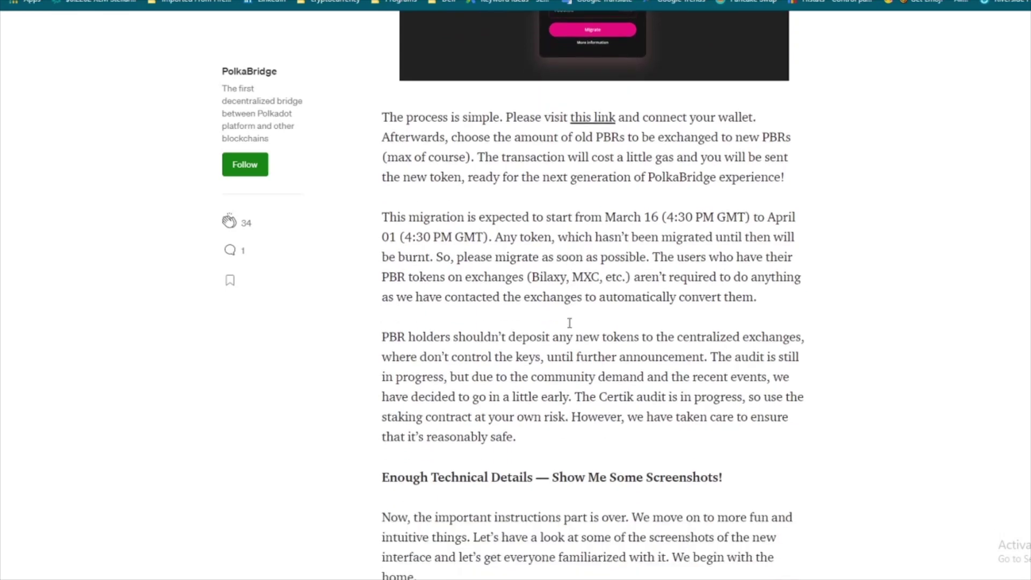
pyautogui.scroll(-2, 570, 327)
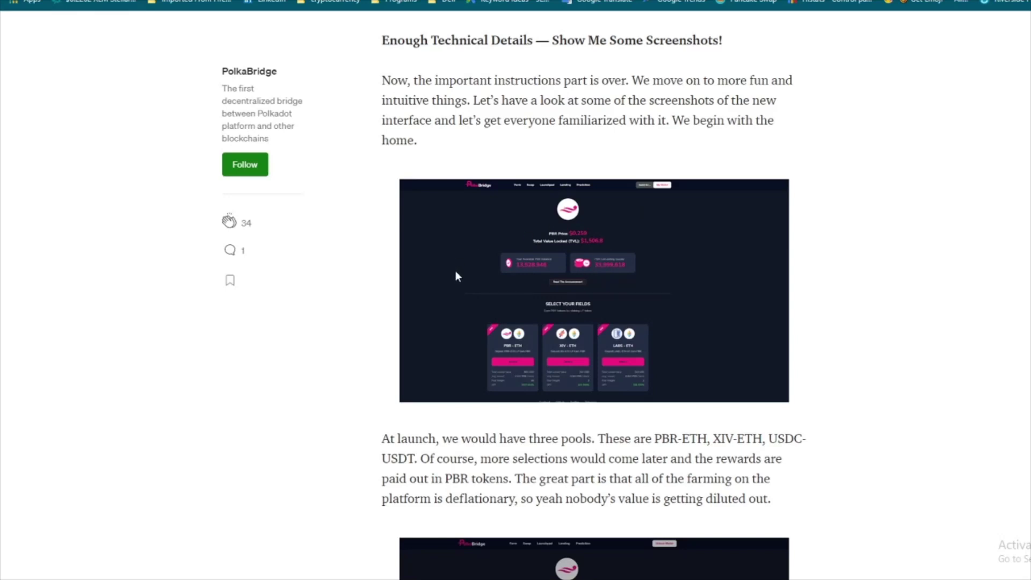
# Examine the article's farming walkthrough, covering the launch pools, wallet connection, staking, supplying liquidity, withdrawal and the reward formula
pyautogui.scroll(-2, 455, 271)
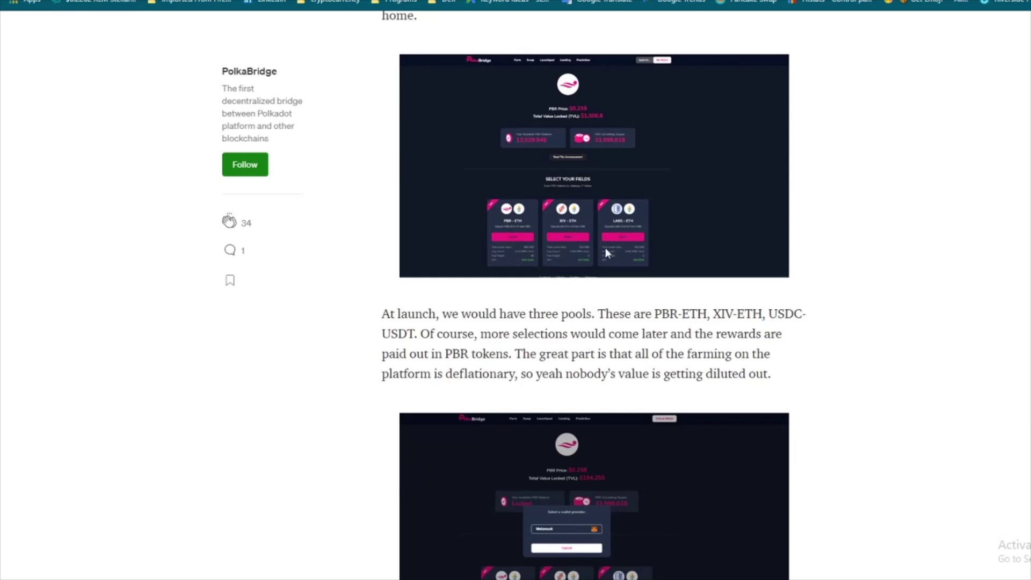
pyautogui.scroll(-5, 581, 247)
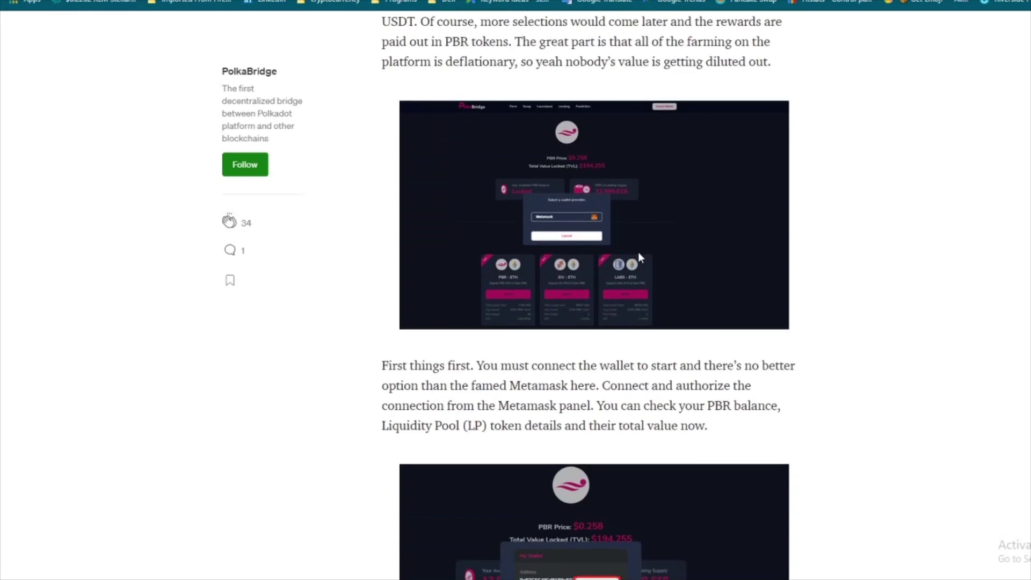
pyautogui.scroll(-6, 558, 269)
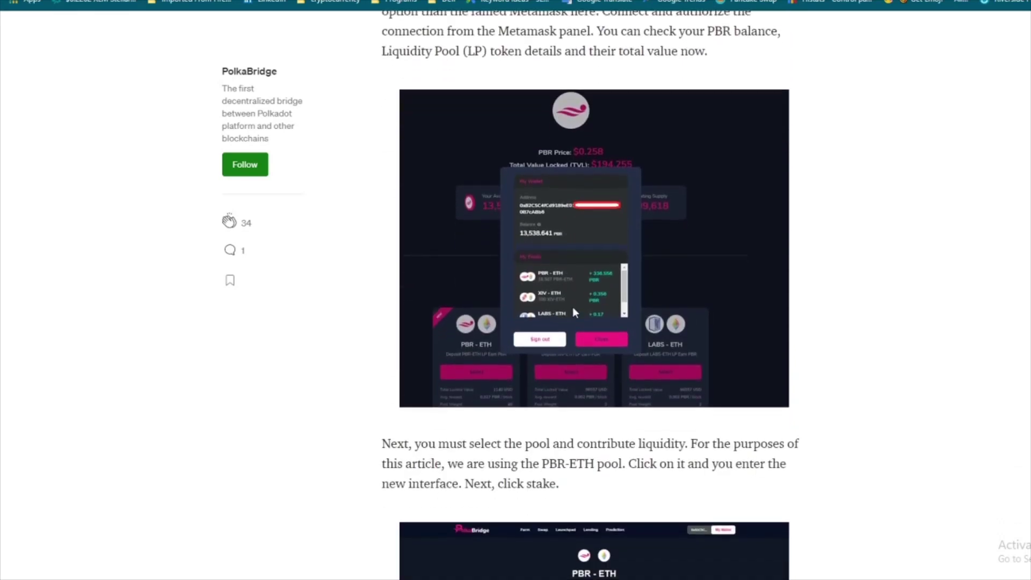
pyautogui.scroll(-7, 559, 290)
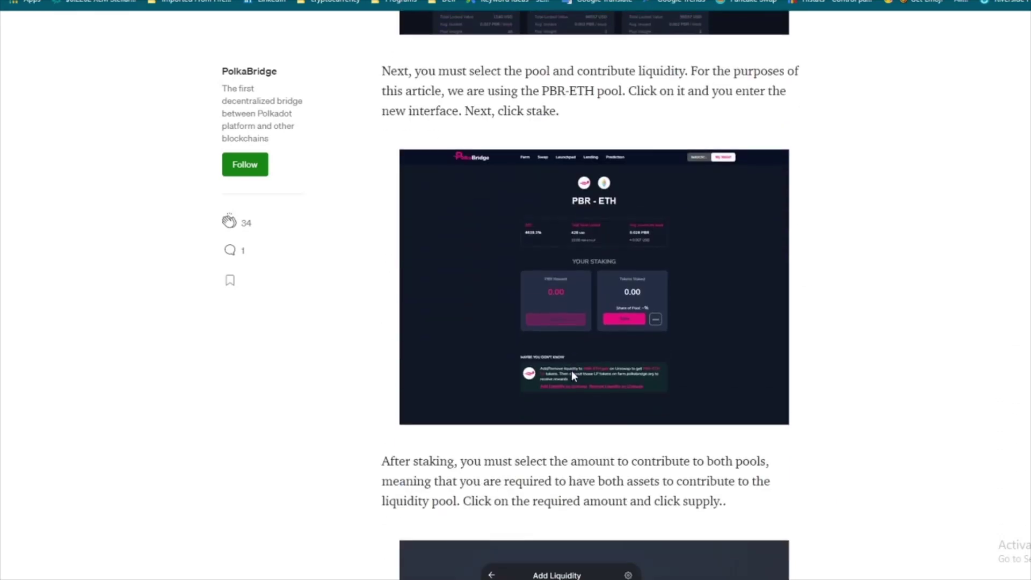
pyautogui.scroll(-7, 582, 301)
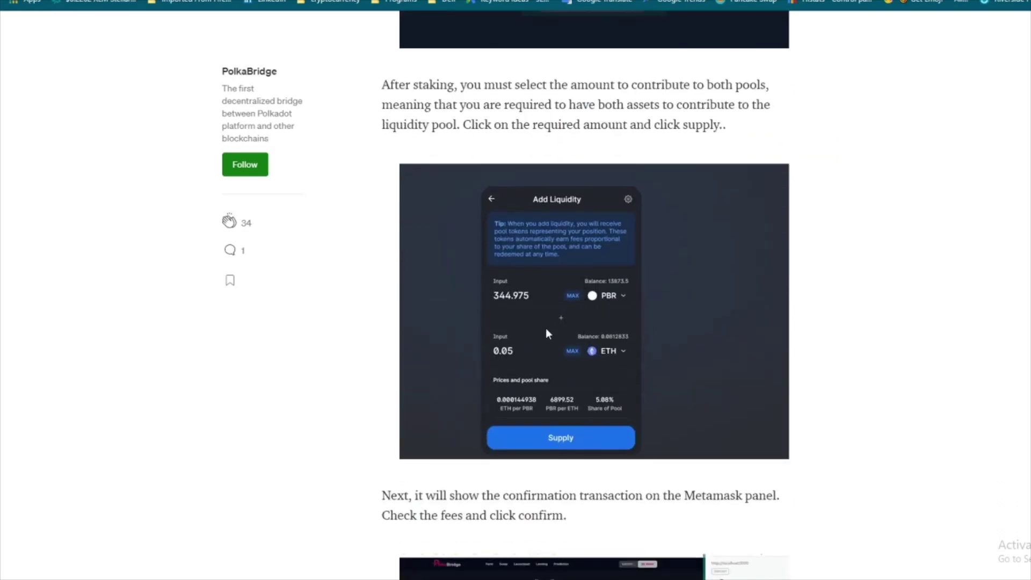
pyautogui.scroll(-7, 583, 363)
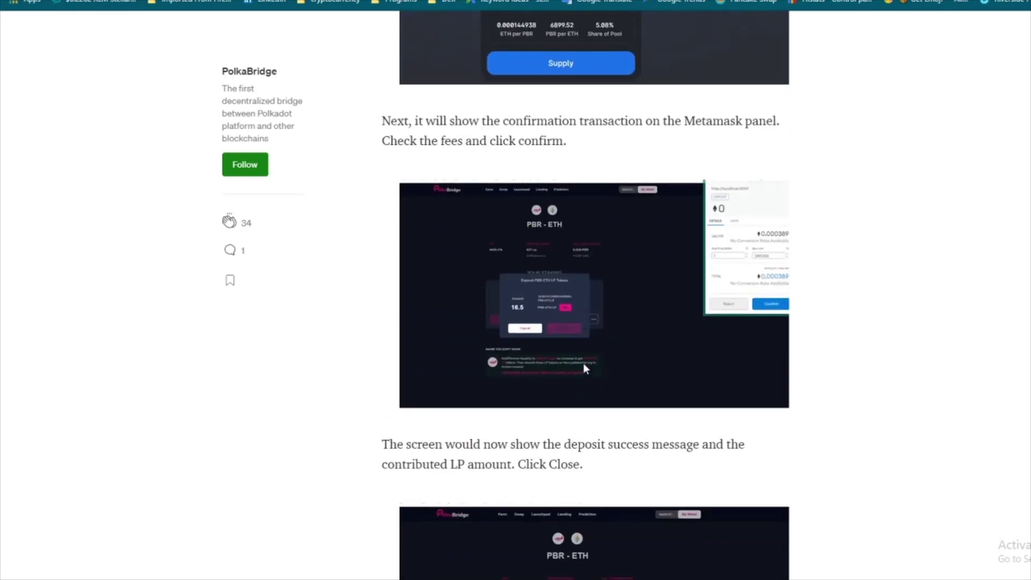
pyautogui.scroll(-6, 616, 359)
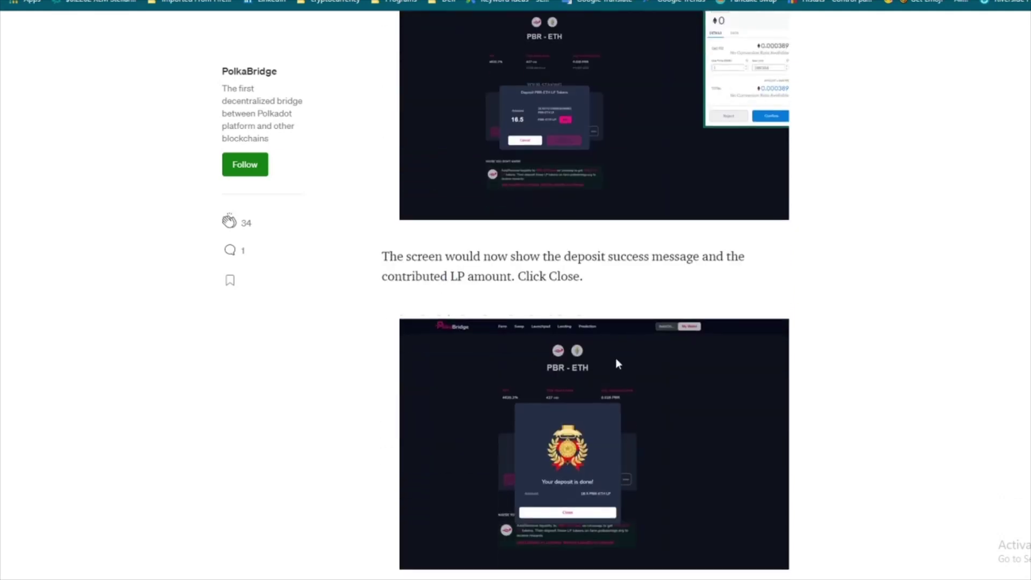
pyautogui.scroll(-7, 616, 363)
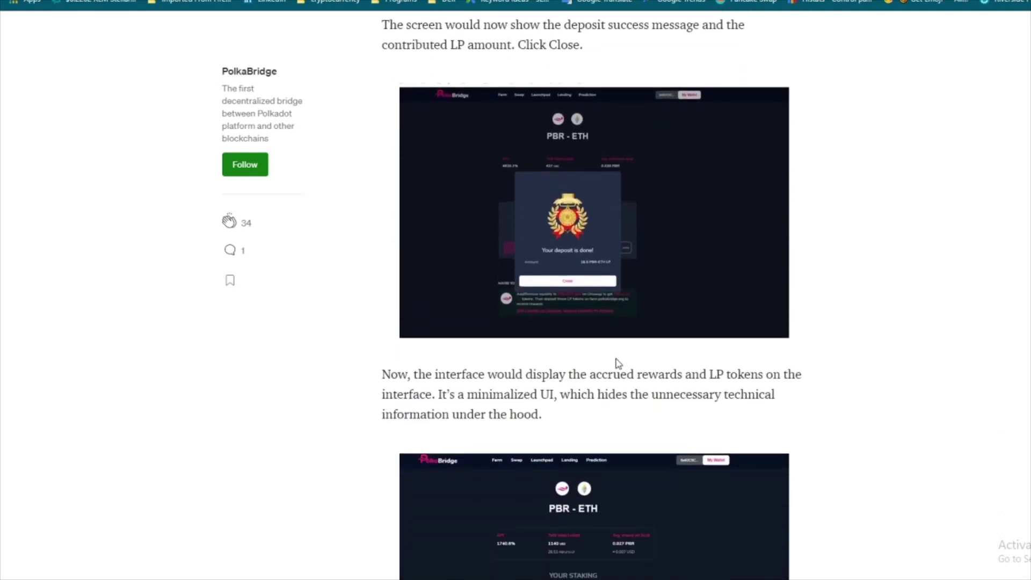
pyautogui.scroll(-14, 605, 350)
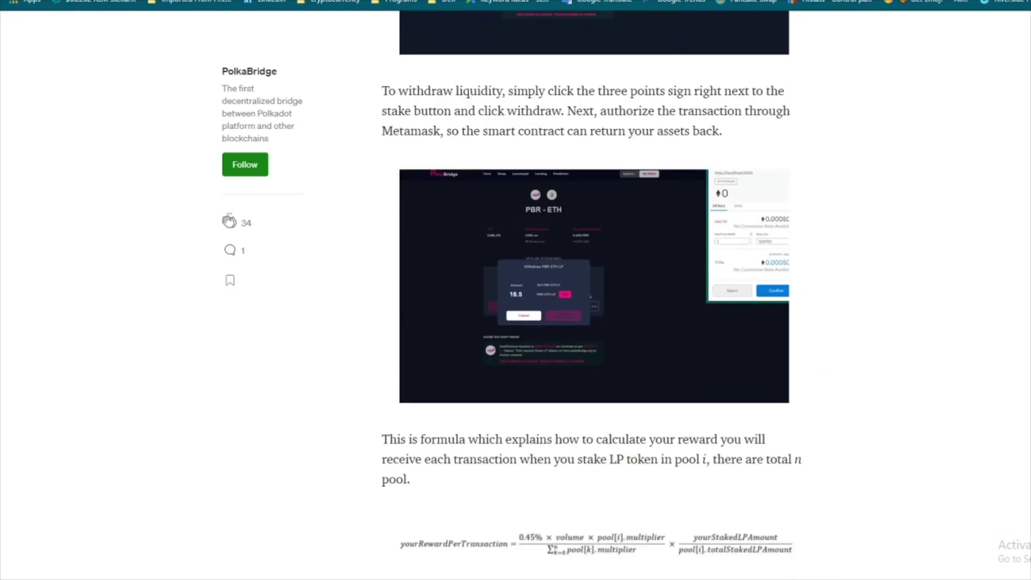
pyautogui.scroll(-20, 594, 295)
pyautogui.scroll(-5, 594, 295)
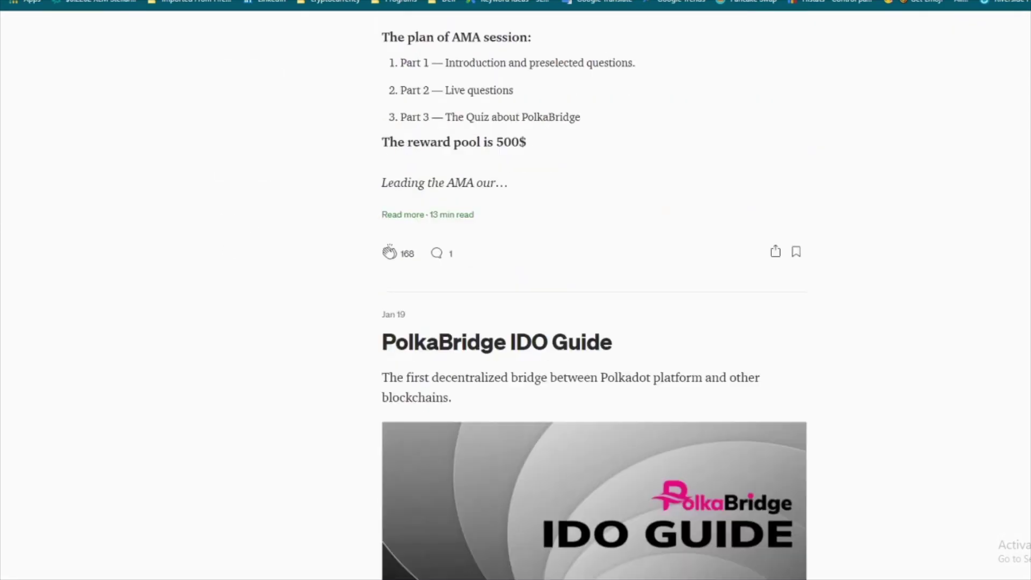
pyautogui.scroll(20, 593, 296)
pyautogui.scroll(20, 554, 231)
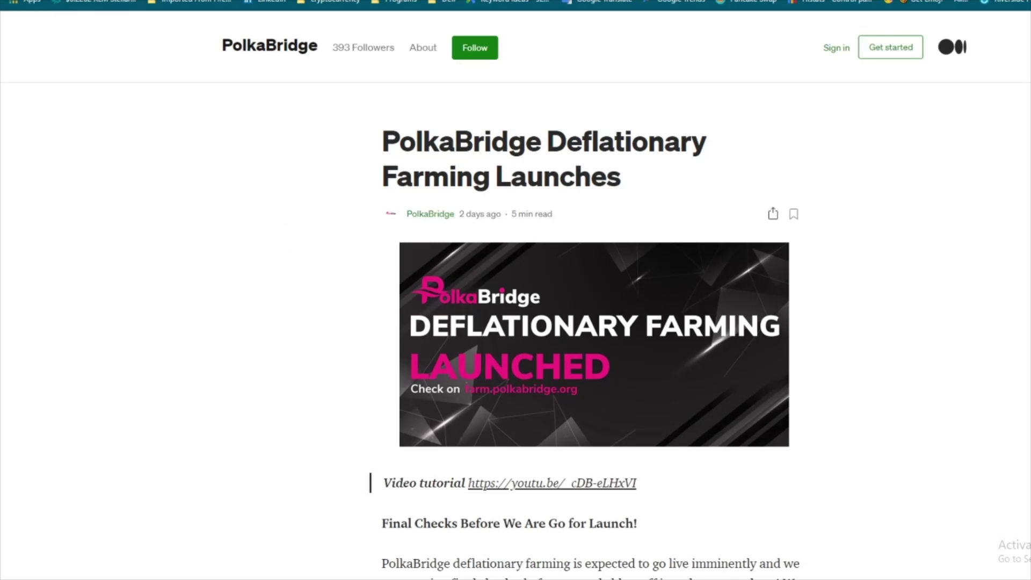
# Switch to the PolkaBridge migration page and check the PBR balance in the MetaMask wallet's asset list
pyautogui.hotkey('ctrl', 'Tab')
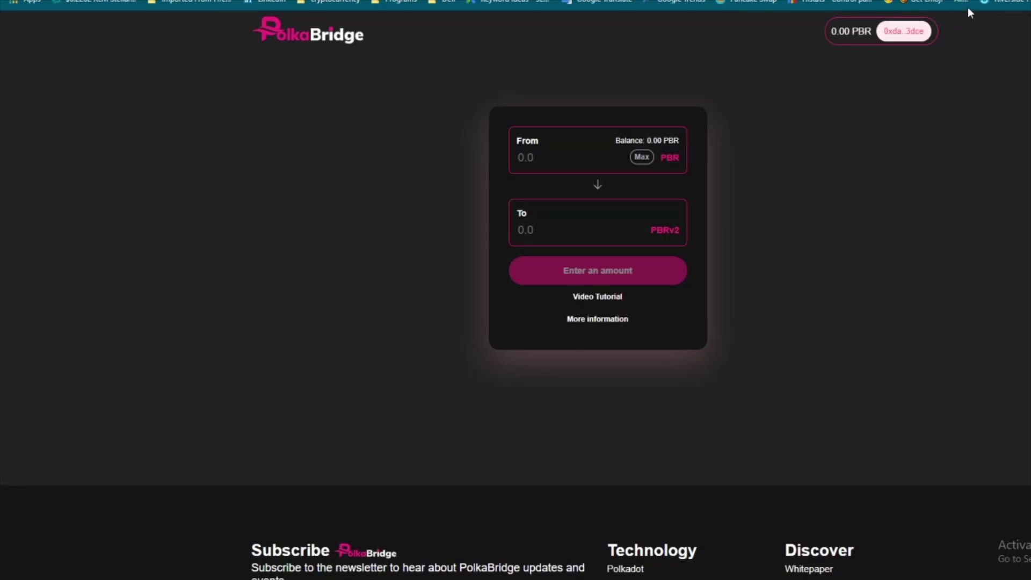
pyautogui.click(945, 0)
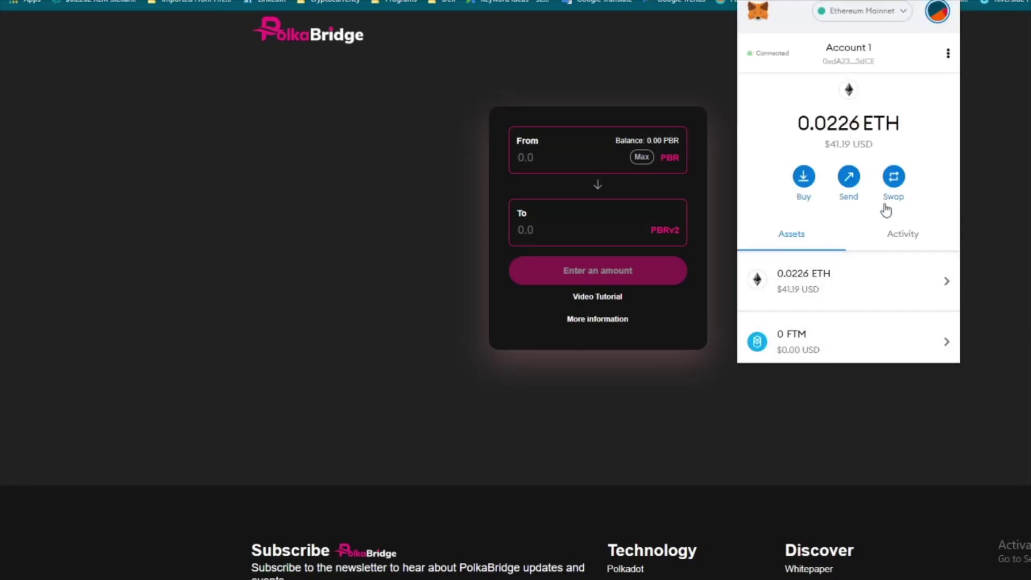
pyautogui.scroll(-15, 886, 287)
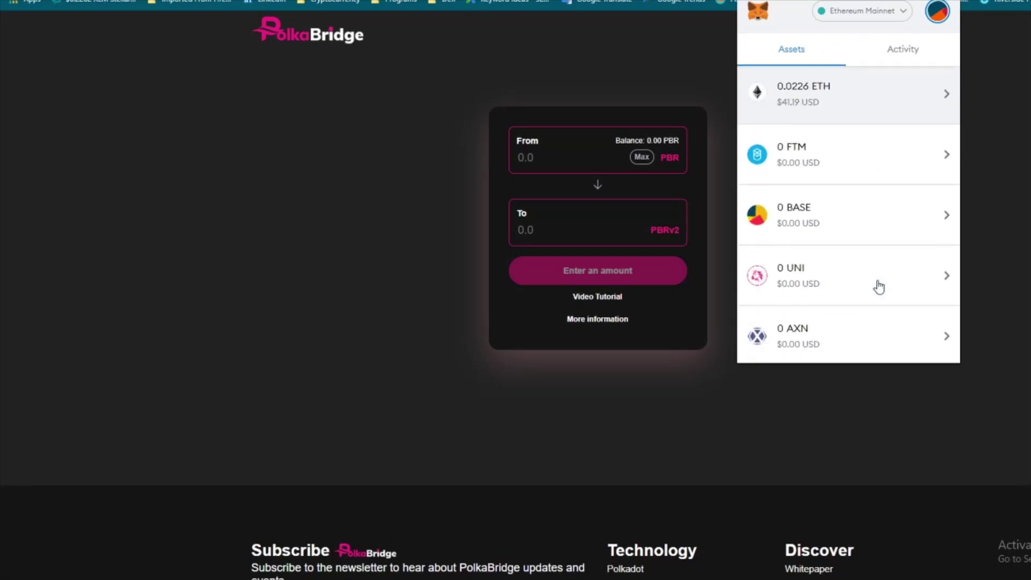
pyautogui.scroll(-5, 879, 287)
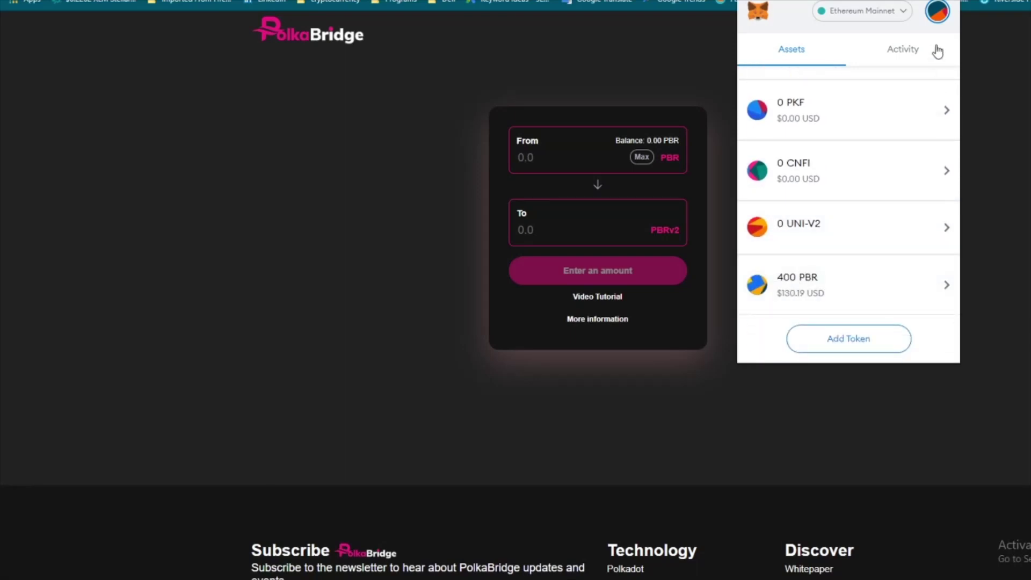
pyautogui.click(952, 1)
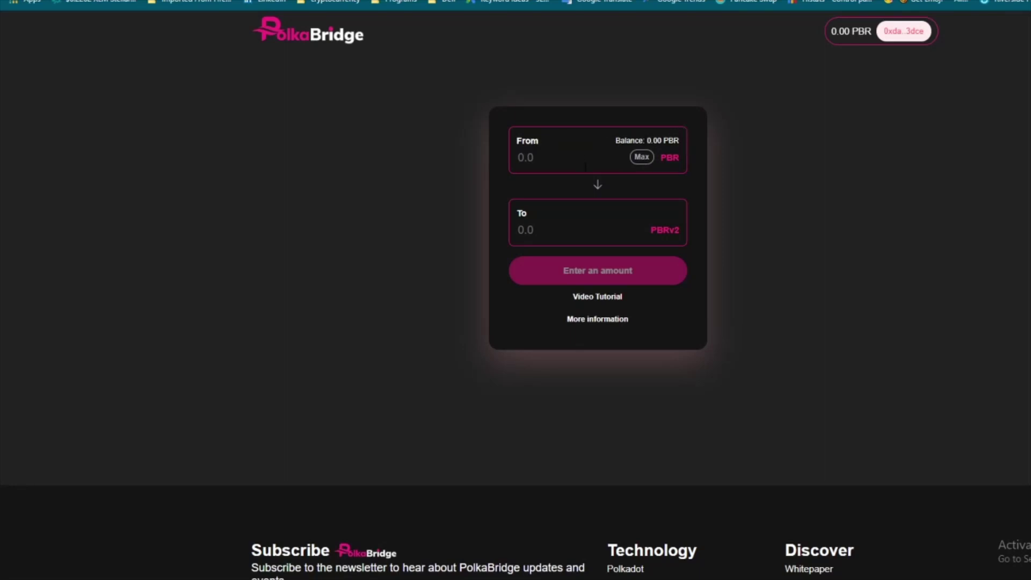
# Set the amount of old PBR to migrate to PBRv2 to 1000
pyautogui.click(642, 158)
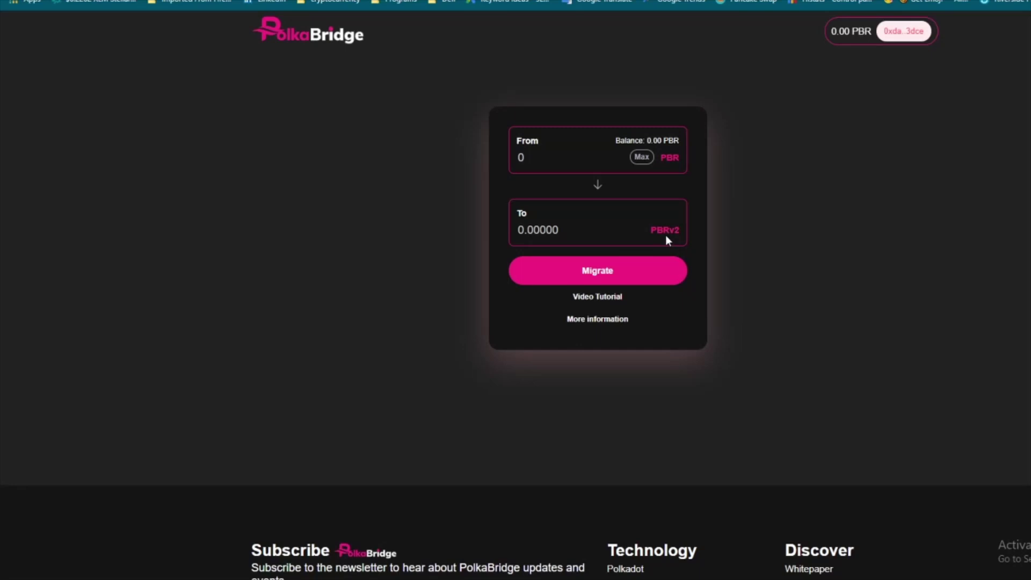
pyautogui.moveTo(537, 169); pyautogui.dragTo(509, 159)
pyautogui.write('1000')
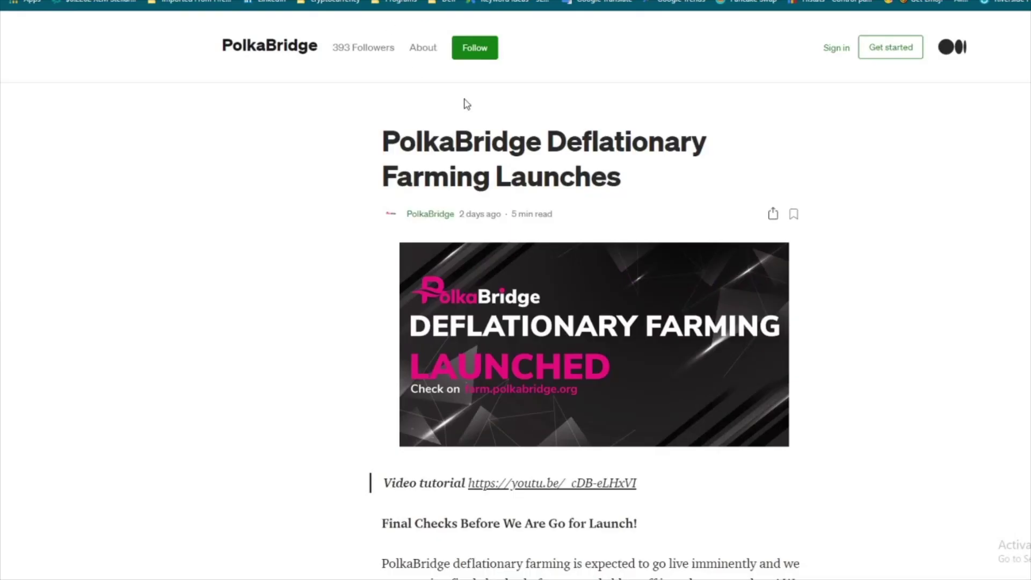
# Glance back at the farming article and open the migration form's Video Tutorial link separately
pyautogui.scroll(-4, 461, 188)
pyautogui.scroll(7, 478, 275)
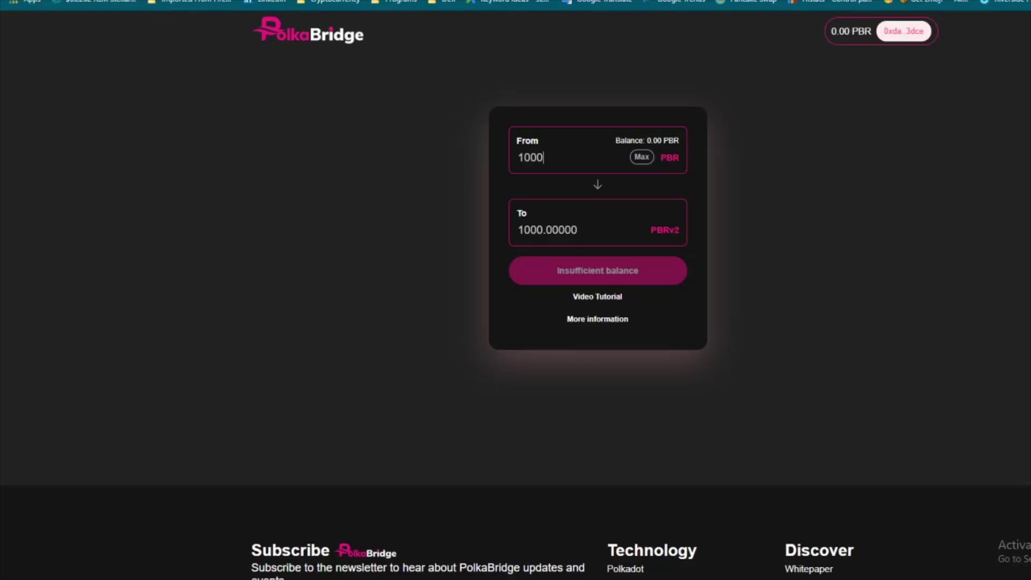
pyautogui.rightClick(597, 298)
pyautogui.click(646, 310)
# Reopen the MetaMask wallet on the migration page and look through its listed tokens
pyautogui.click(953, 0)
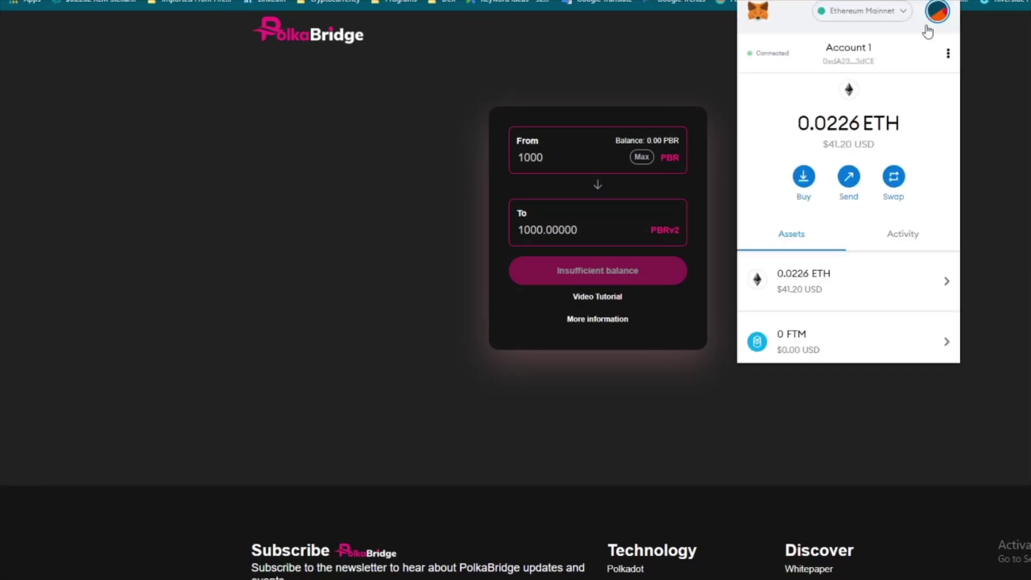
pyautogui.scroll(-3, 833, 247)
pyautogui.scroll(-15, 839, 266)
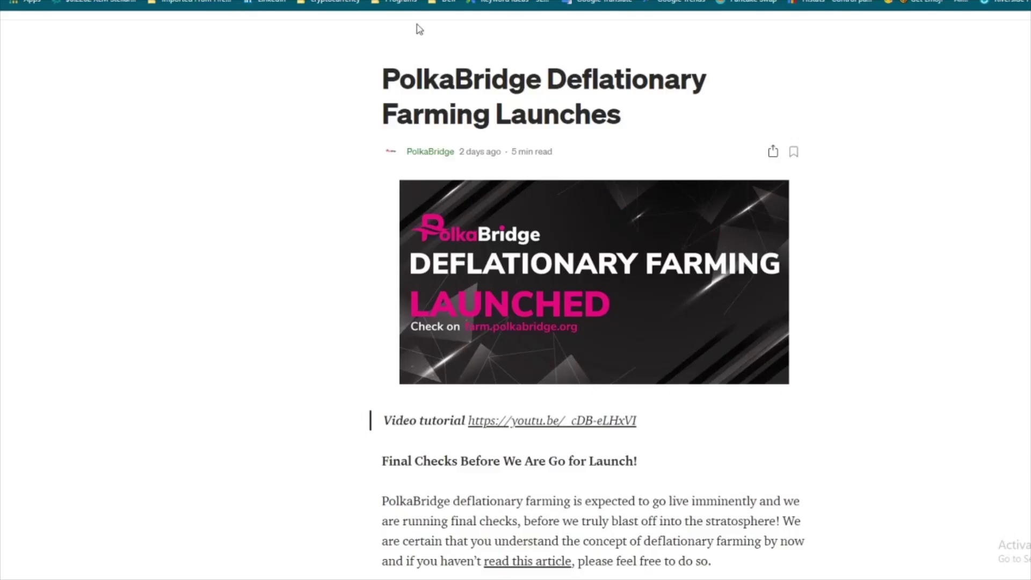
# Find the New Token Smart Contract link near the end of the farming article and highlight its contract address
pyautogui.scroll(-10, 420, 30)
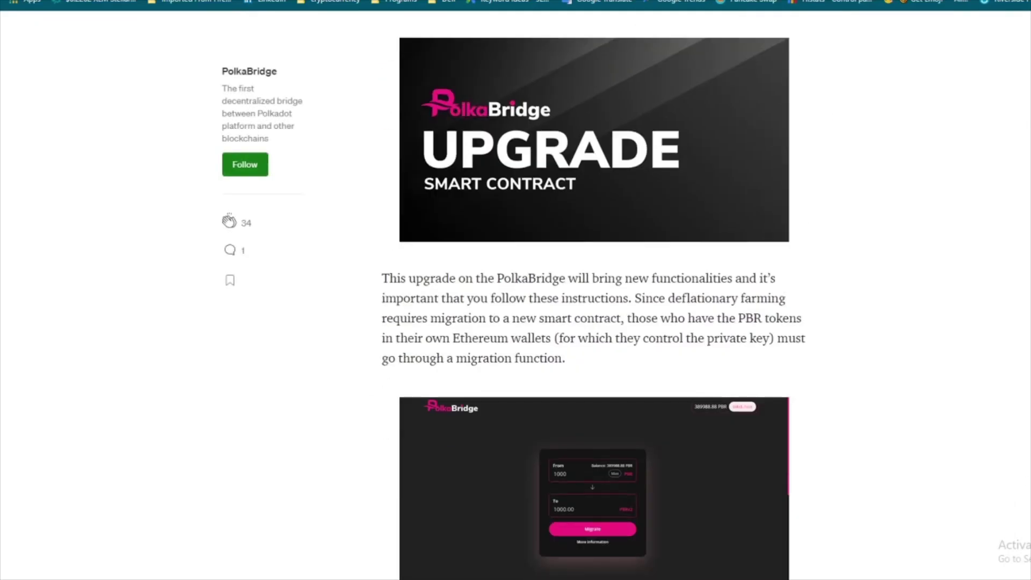
pyautogui.scroll(-20, 593, 295)
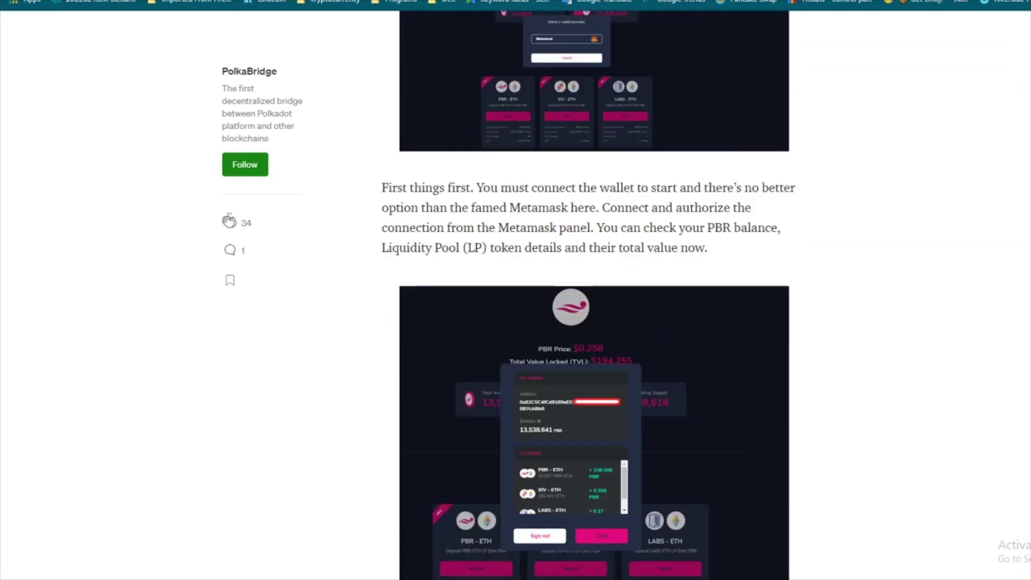
pyautogui.scroll(-20, 593, 296)
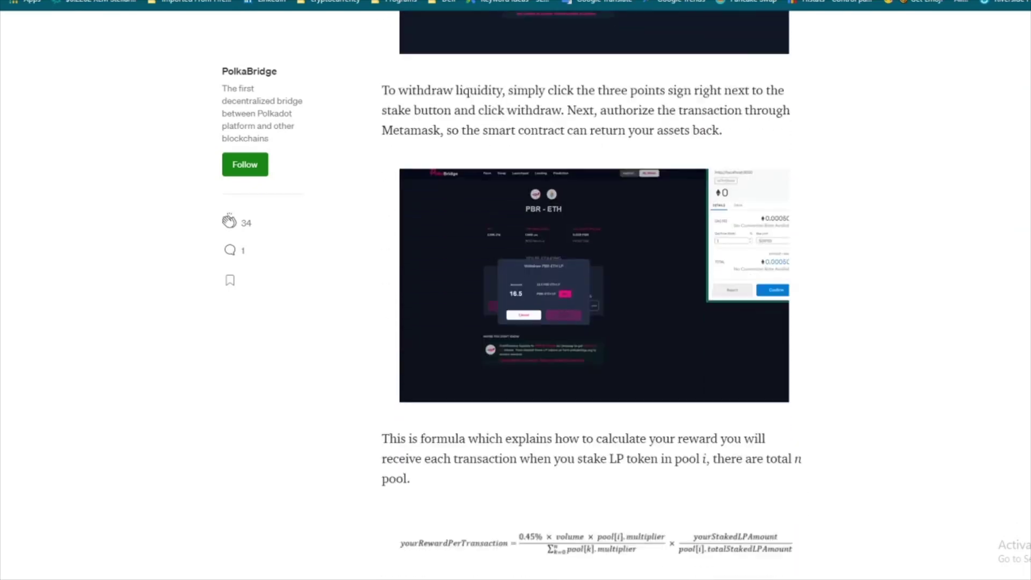
pyautogui.scroll(2, 593, 295)
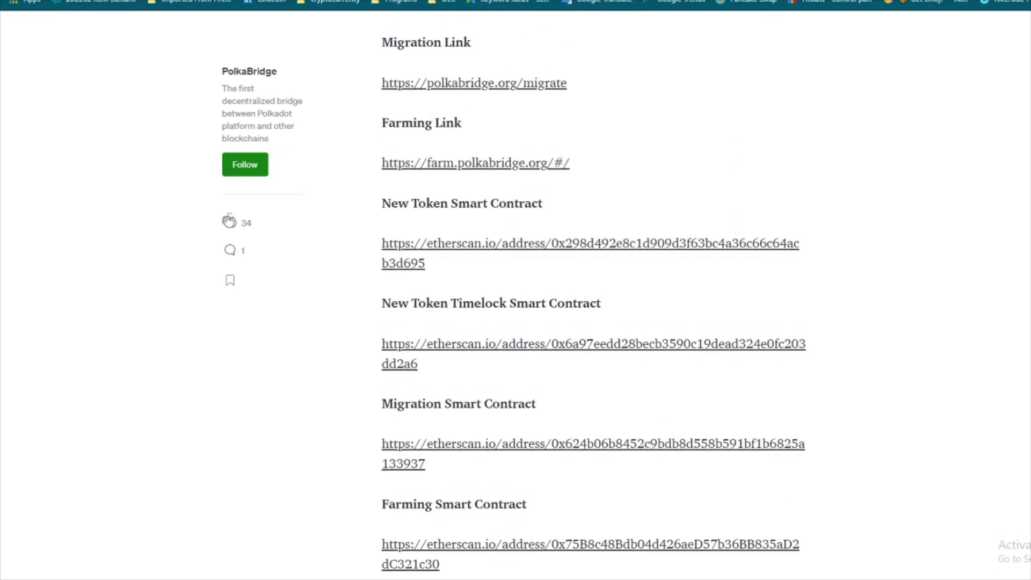
pyautogui.scroll(3, 541, 301)
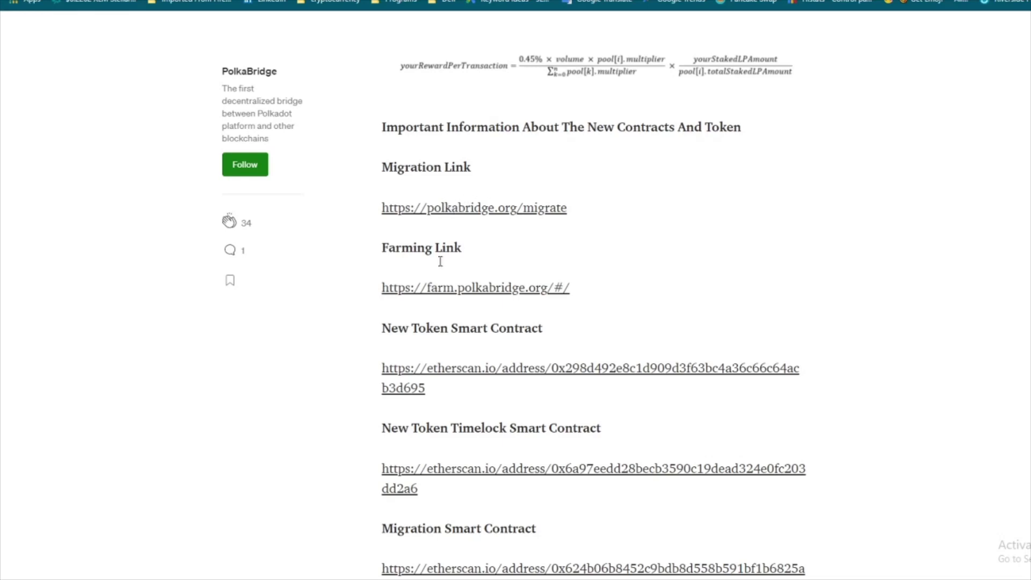
pyautogui.moveTo(810, 368); pyautogui.dragTo(553, 360)
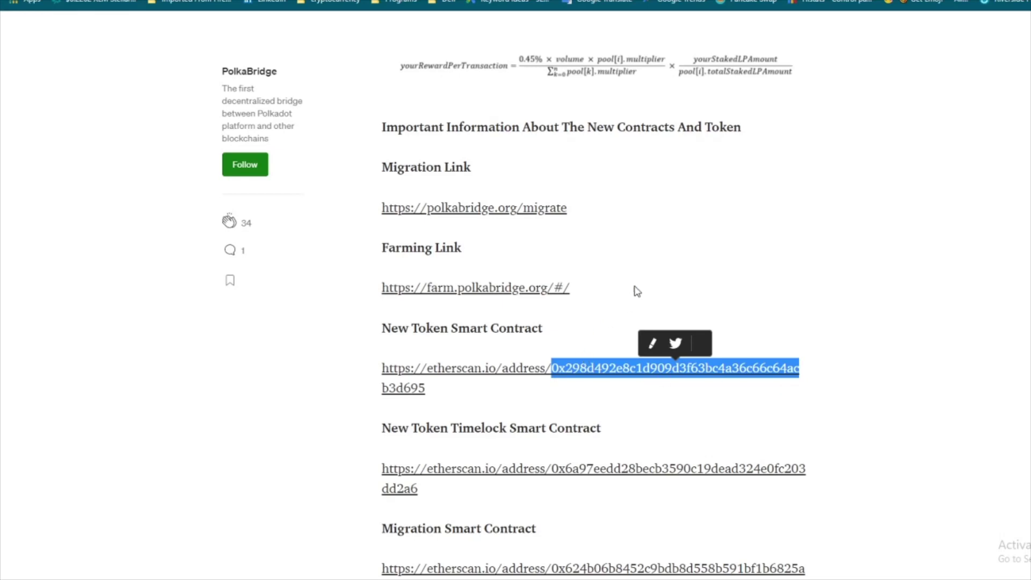
pyautogui.click(818, 269)
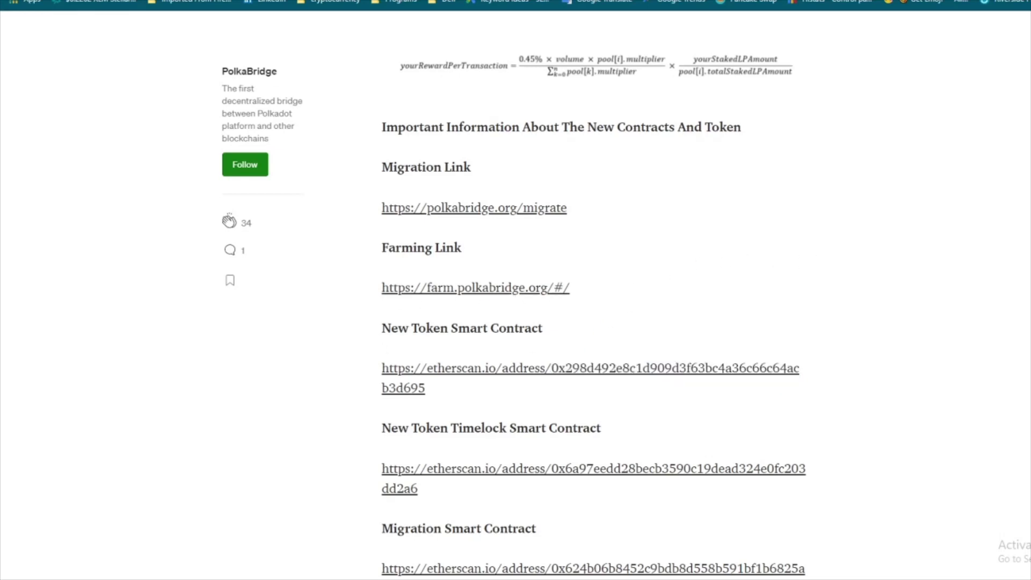
# Switch to the PolkaBridge farm page and examine the PBR statistics and the pools available for LP staking
pyautogui.click(215, 5)
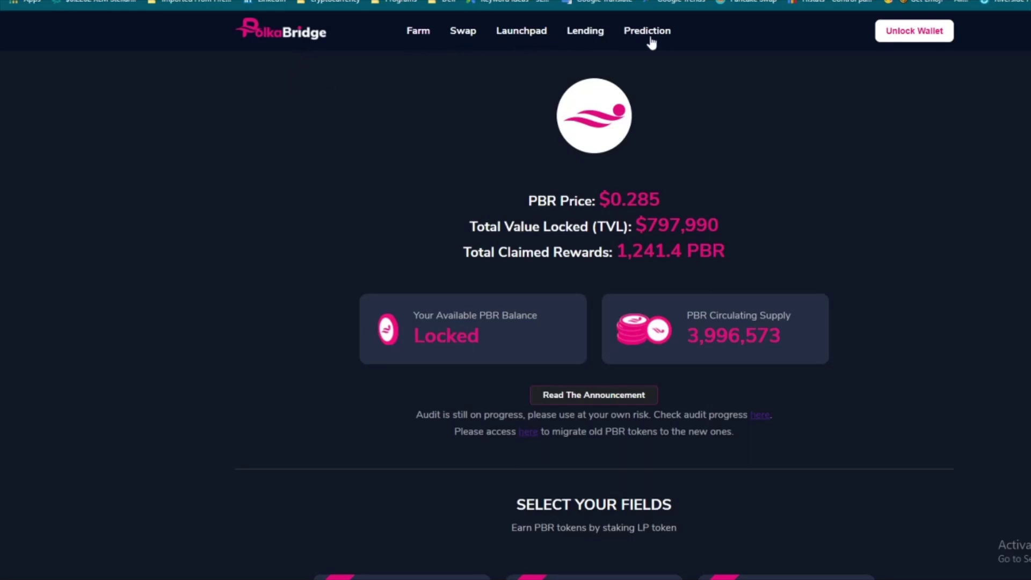
pyautogui.scroll(-2, 211, 192)
pyautogui.scroll(2, 486, 178)
pyautogui.scroll(-3, 379, 262)
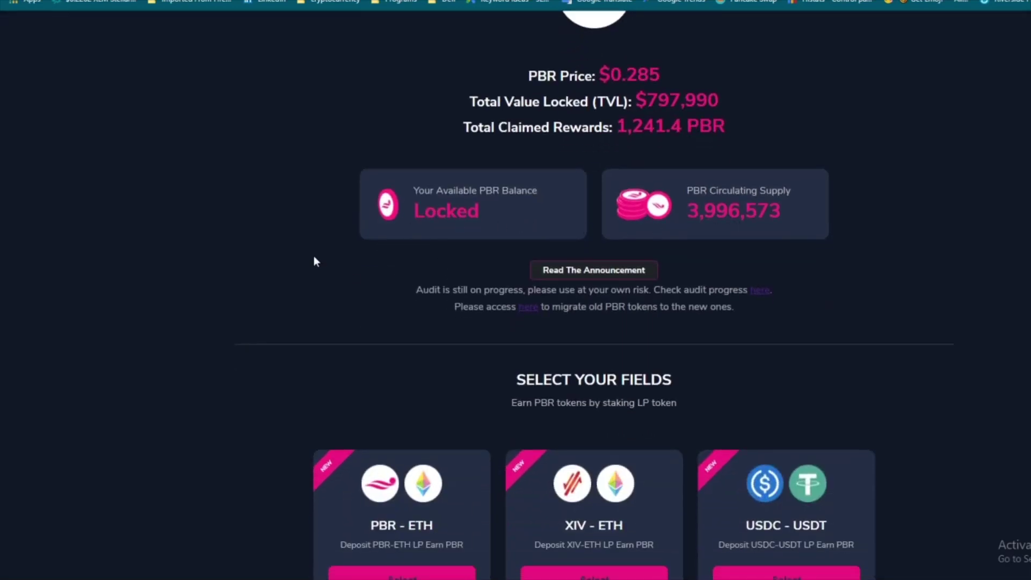
pyautogui.scroll(-3, 315, 262)
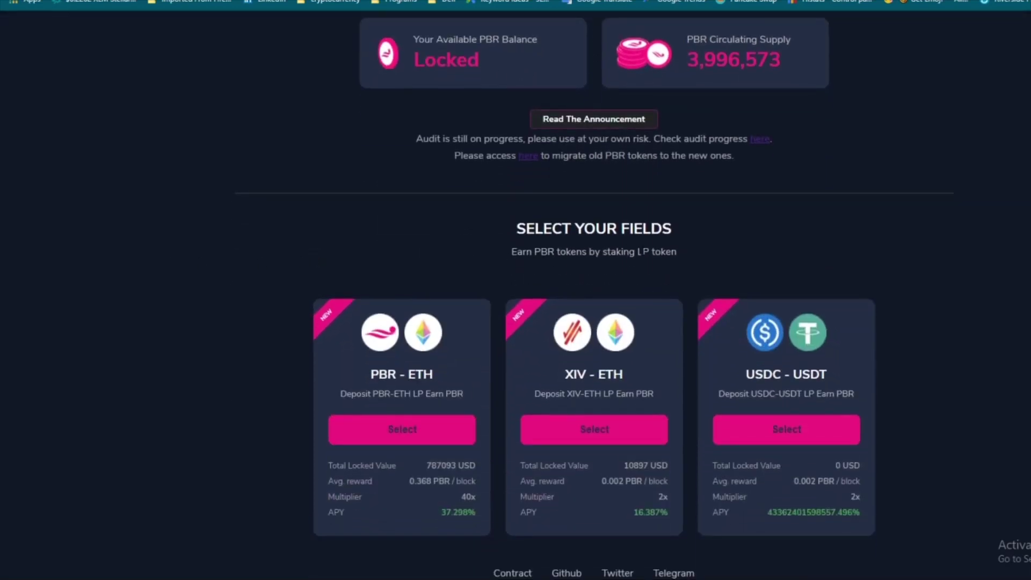